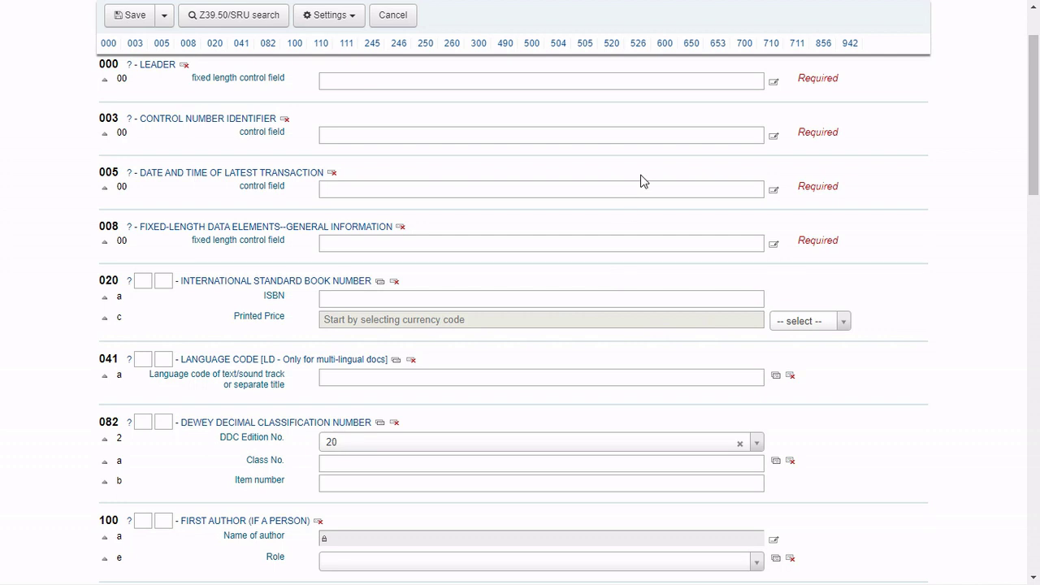
# - Select USD as the currency of the printed price in field 020 and enter the amount 20.95
pyautogui.click(844, 325)
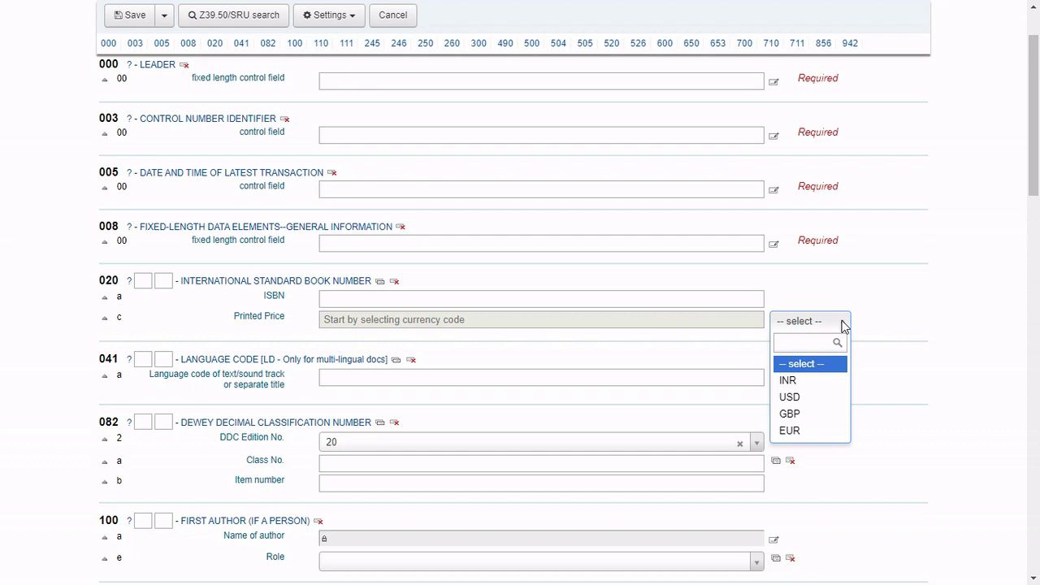
pyautogui.click(826, 367)
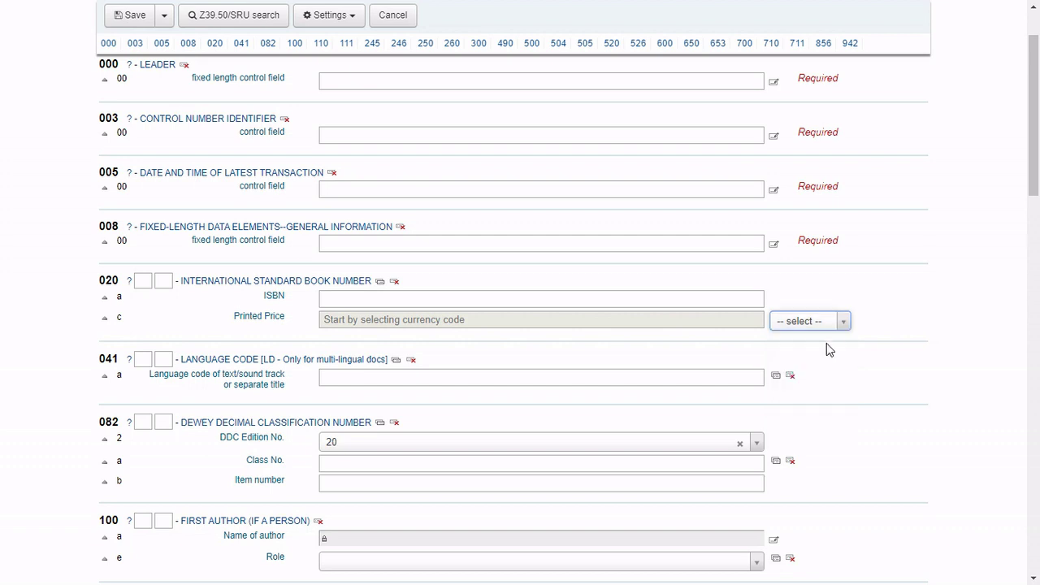
pyautogui.click(842, 322)
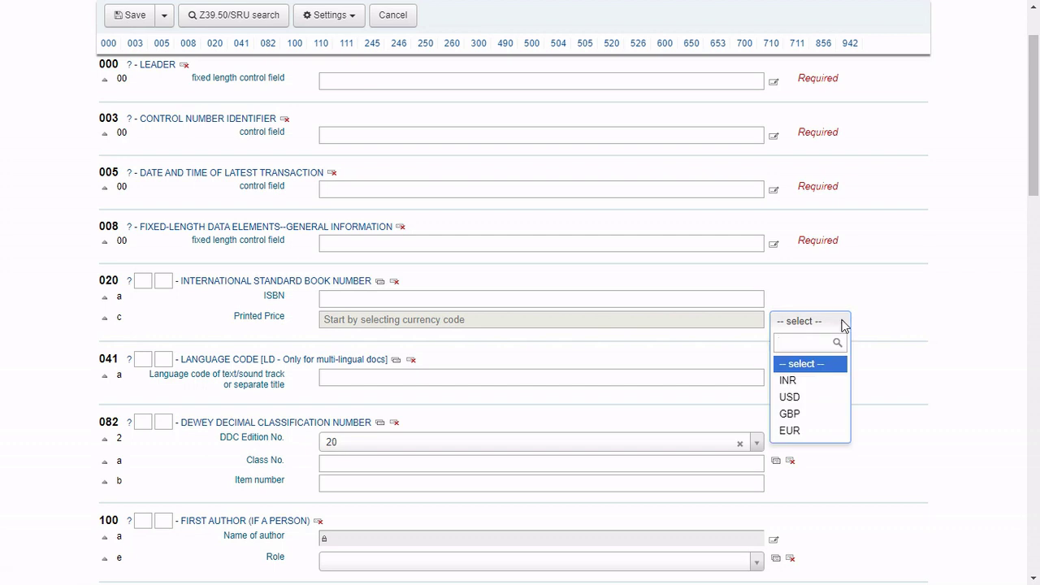
pyautogui.click(819, 397)
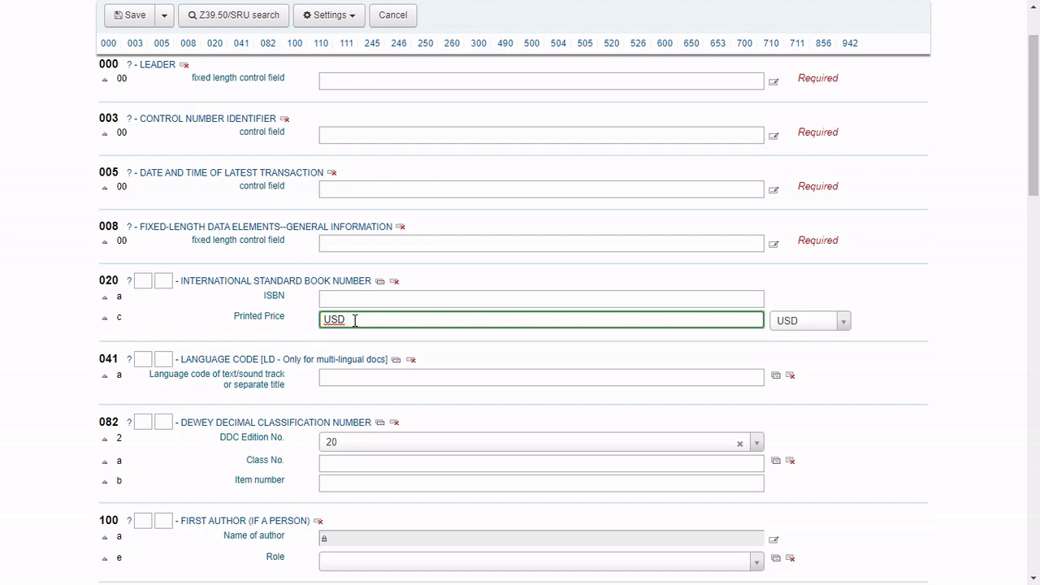
pyautogui.write('20.95')
# - Clear the 20.95 amount from the printed price in field 020
pyautogui.press('BackSpace')
pyautogui.press('BackSpace')
pyautogui.press('BackSpace')
pyautogui.press('BackSpace')
pyautogui.press('BackSpace')
pyautogui.press('BackSpace')
# - Change the currency of the printed price to GBP and enter the amount 60.50
pyautogui.click(841, 323)
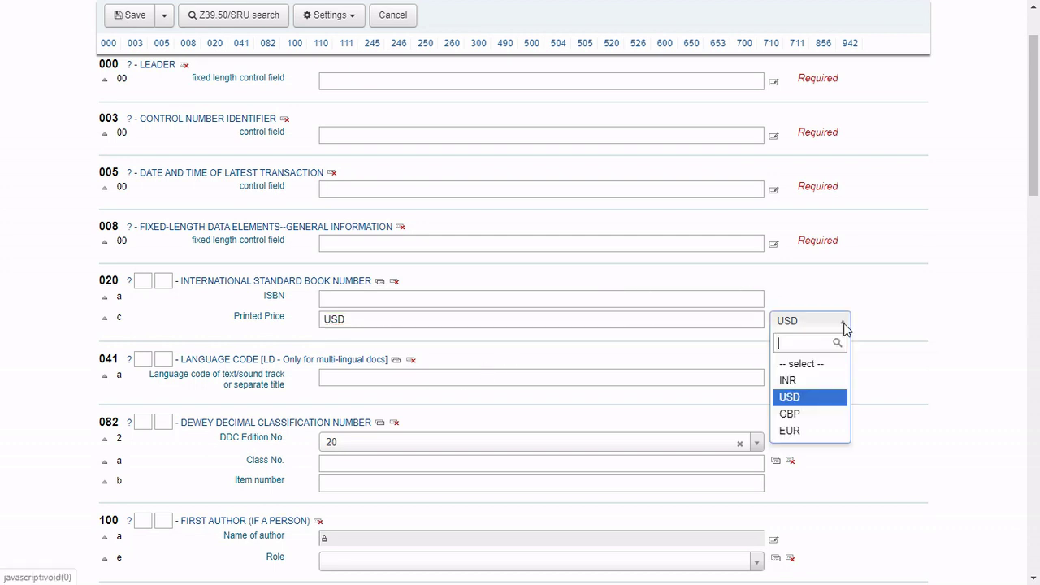
pyautogui.click(824, 422)
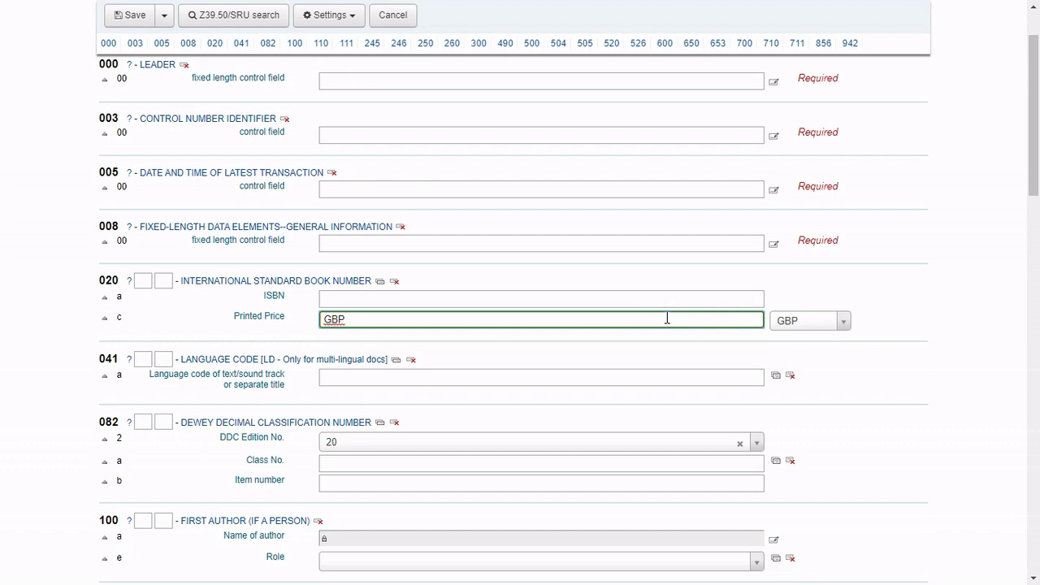
pyautogui.write('60.50')
# - Switch the printed price's currency to USD and delete the 60.50 amount
pyautogui.click(846, 321)
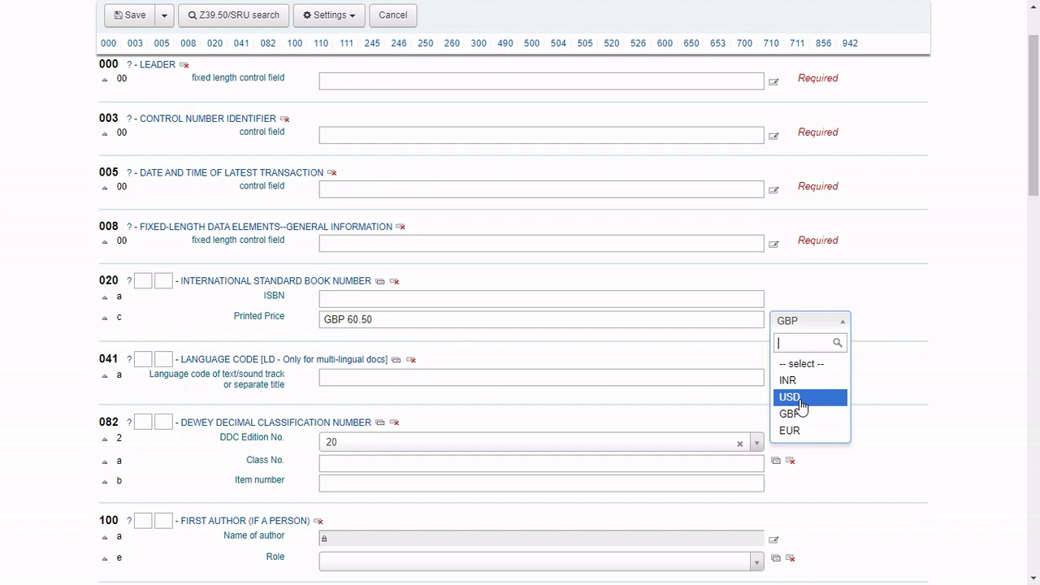
pyautogui.click(801, 400)
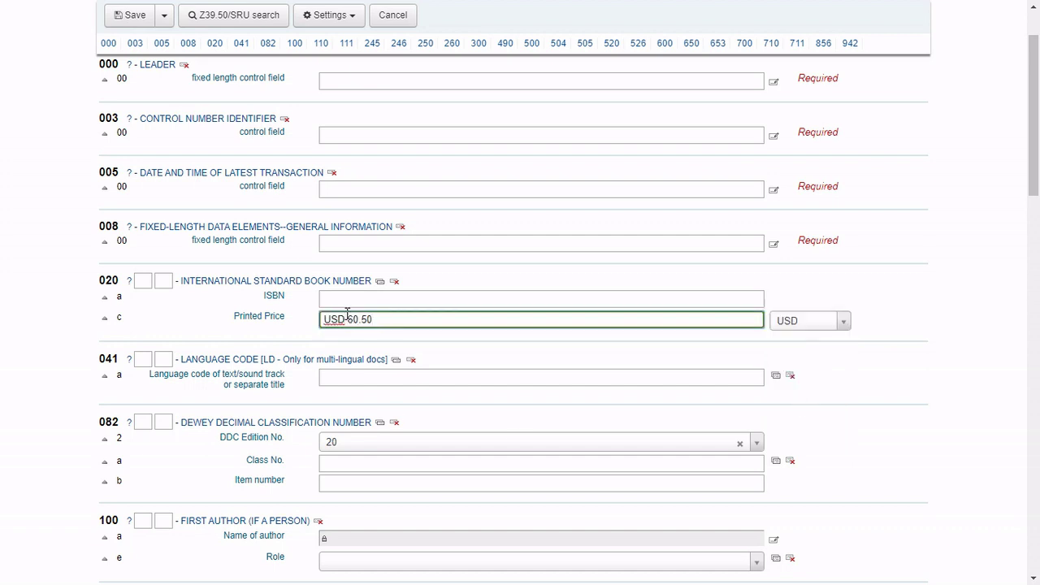
pyautogui.press('BackSpace')
pyautogui.press('BackSpace')
pyautogui.press('BackSpace')
pyautogui.press('BackSpace')
pyautogui.press('BackSpace')
# - Enter the trial number 1212111 as the USD printed price and erase it
pyautogui.write('1212111')
pyautogui.press('BackSpace')
pyautogui.press('BackSpace')
pyautogui.press('BackSpace')
pyautogui.press('BackSpace')
pyautogui.press('BackSpace')
pyautogui.press('BackSpace')
pyautogui.press('BackSpace')
# - Try different decimal amounts, such as 24.50, in the USD printed price
pyautogui.write('24 75')
pyautogui.press('BackSpace')
pyautogui.press('BackSpace')
pyautogui.press('BackSpace')
pyautogui.write('.50')
pyautogui.press('BackSpace')
pyautogui.press('BackSpace')
pyautogui.press('BackSpace')
pyautogui.write('4.75')
pyautogui.press('BackSpace')
pyautogui.press('BackSpace')
pyautogui.write('0')
# - Clear the trial amount from the printed price and reset its currency to the unselected option
pyautogui.press('BackSpace')
pyautogui.press('BackSpace')
pyautogui.press('BackSpace')
pyautogui.press('BackSpace')
pyautogui.press('BackSpace')
pyautogui.press('BackSpace')
pyautogui.click(808, 321)
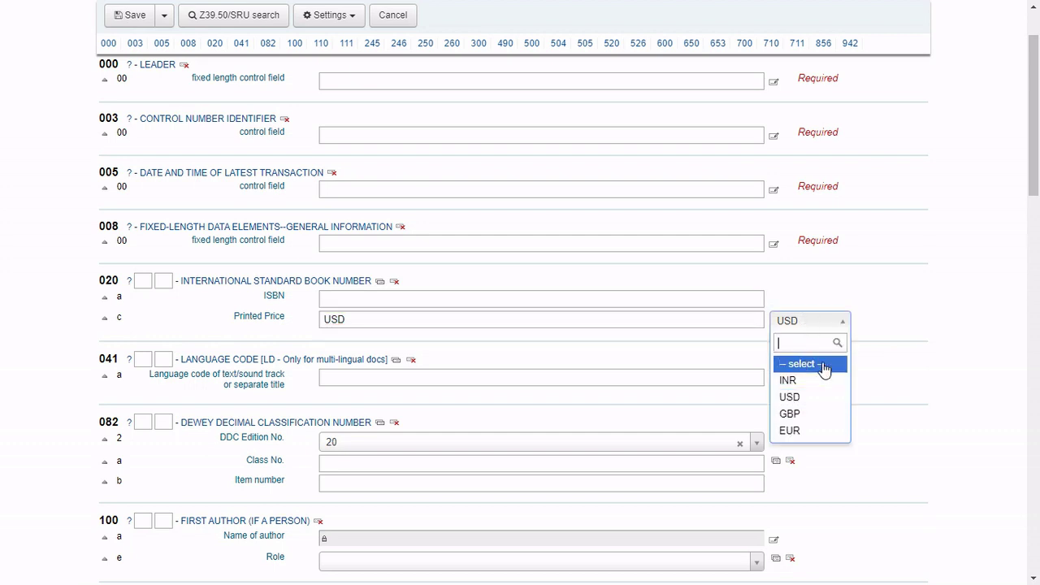
pyautogui.click(825, 368)
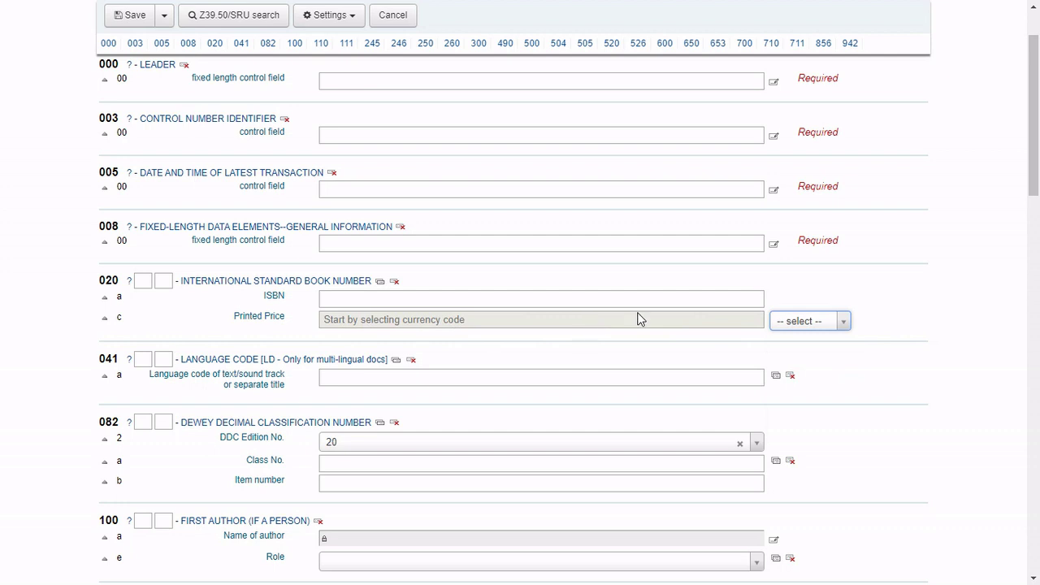
# - Enter the printed price in field 020 as USD 65.90 and change its currency to EUR
pyautogui.click(814, 322)
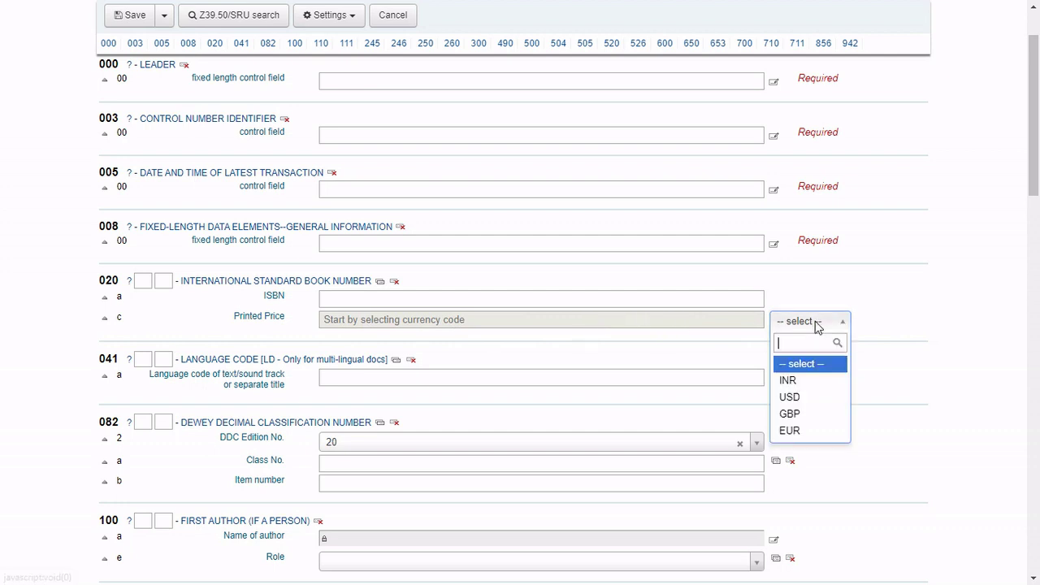
pyautogui.click(807, 398)
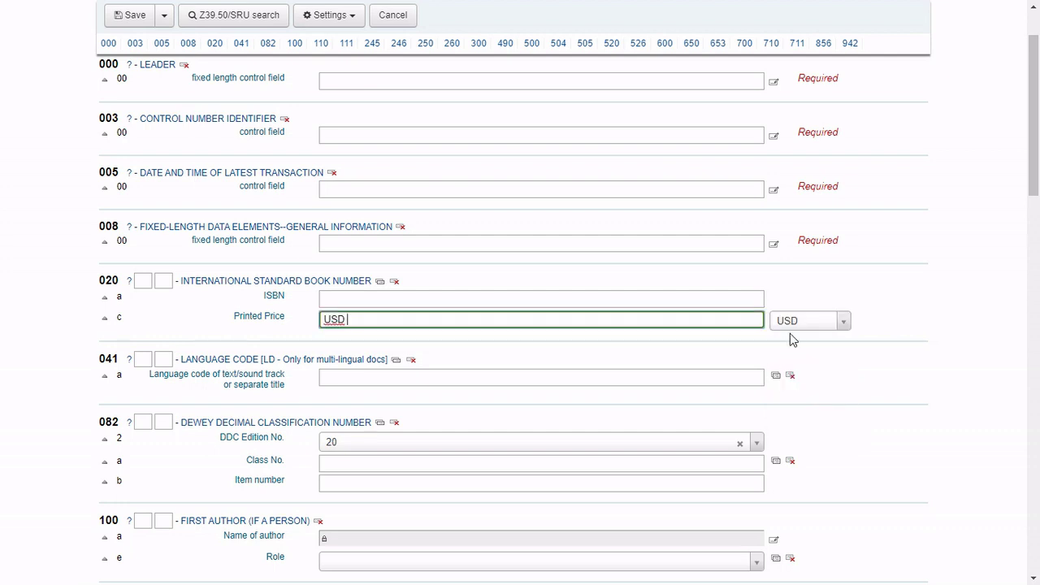
pyautogui.write('65.90')
pyautogui.click(746, 295)
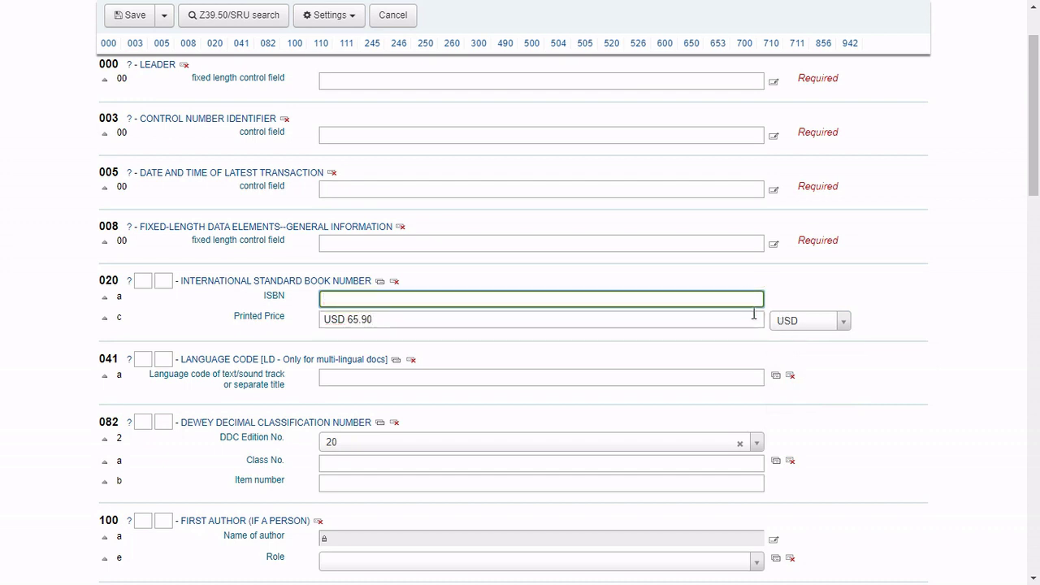
pyautogui.click(752, 317)
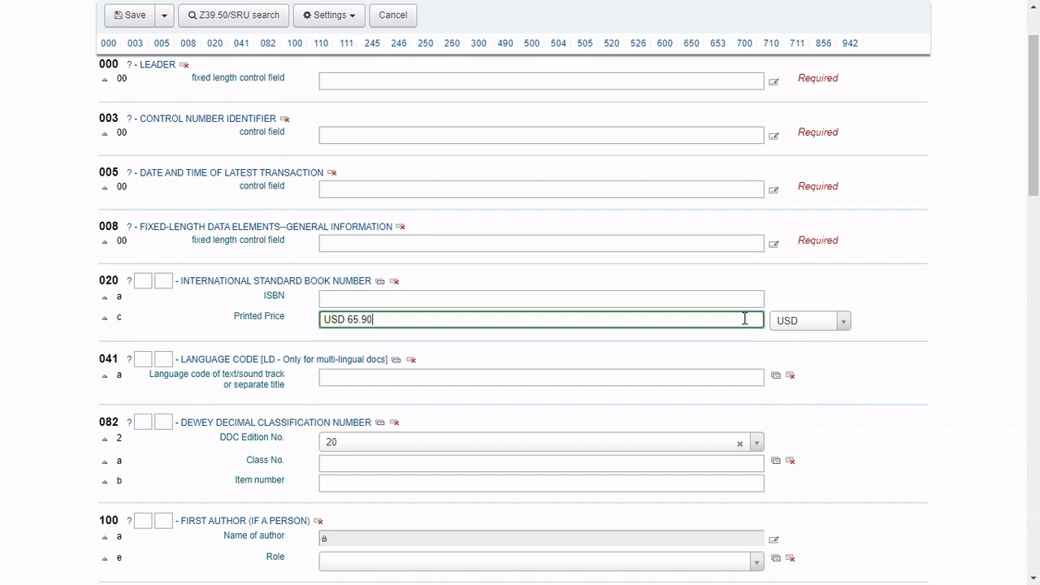
pyautogui.click(846, 323)
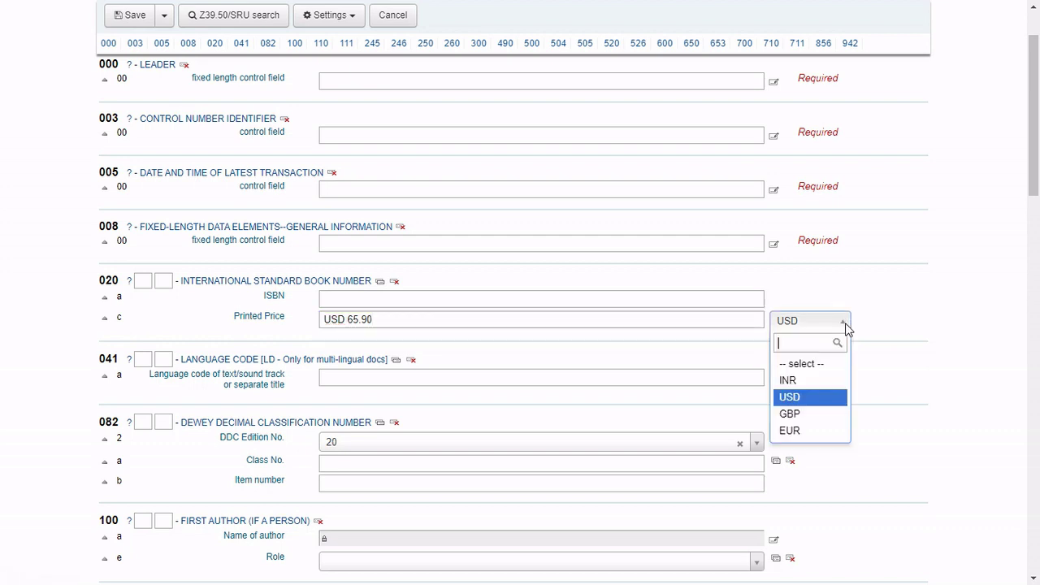
pyautogui.click(796, 433)
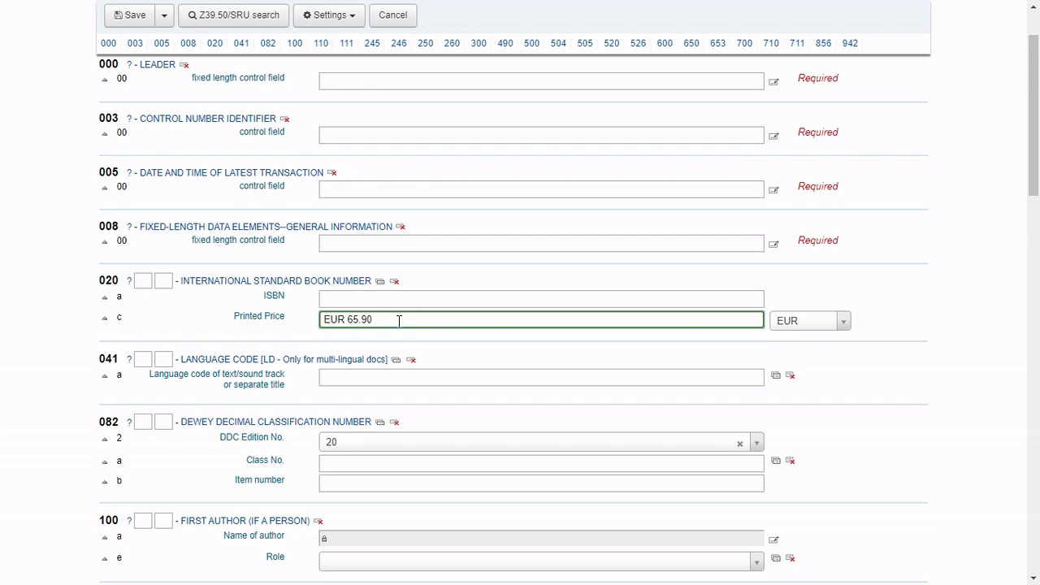
# - Switch to the existing record priced INR 1750, change its printed price currency to USD, and set it back to INR
pyautogui.hotkey('alt', 'Tab')
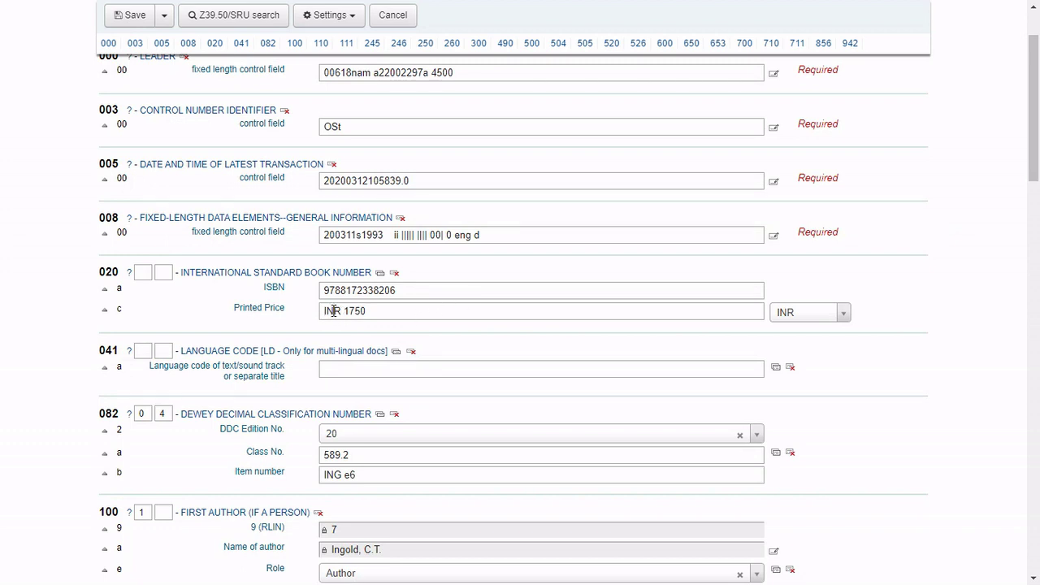
pyautogui.click(844, 315)
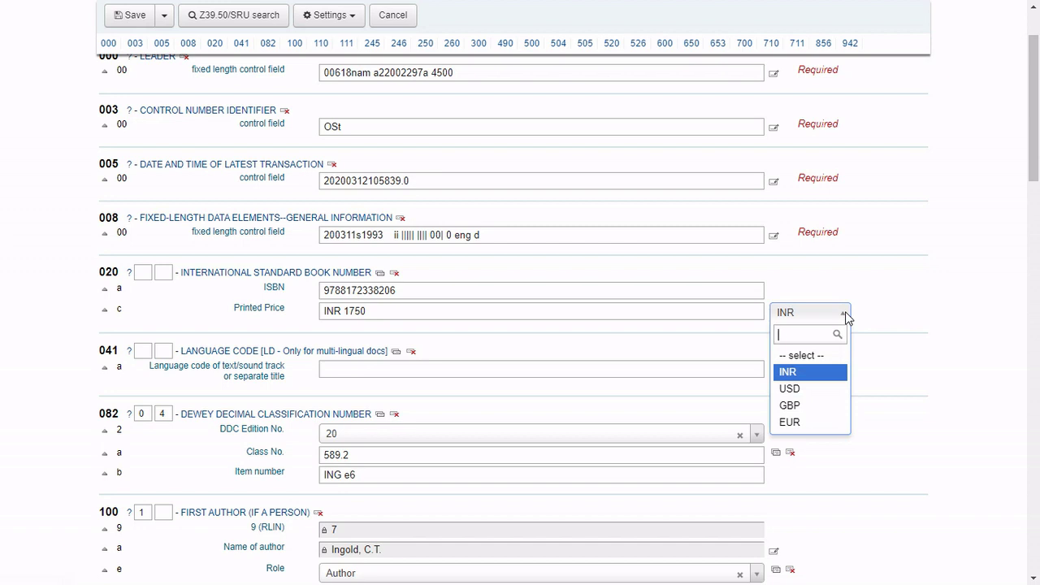
pyautogui.click(873, 313)
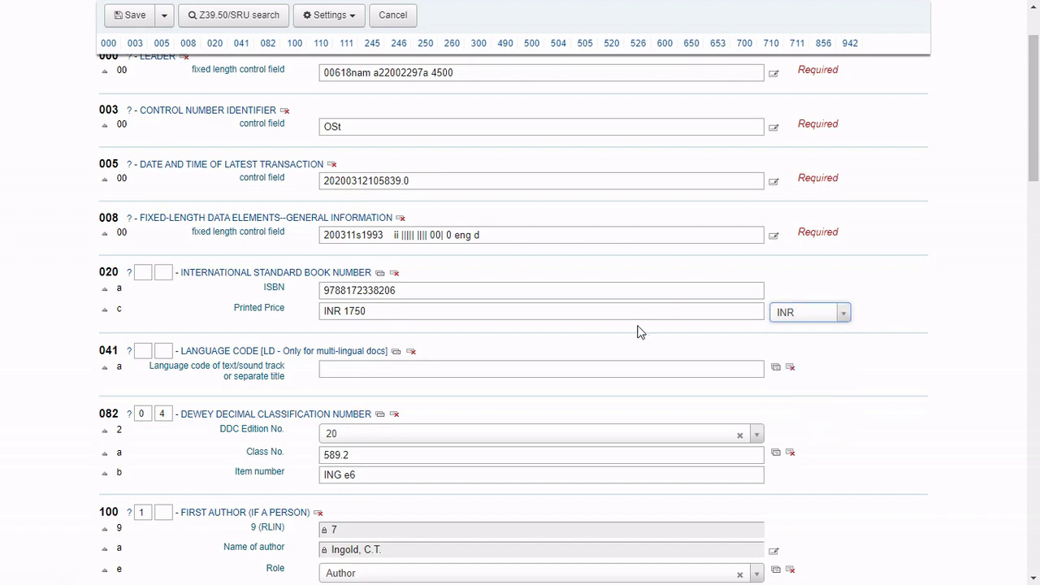
pyautogui.click(844, 319)
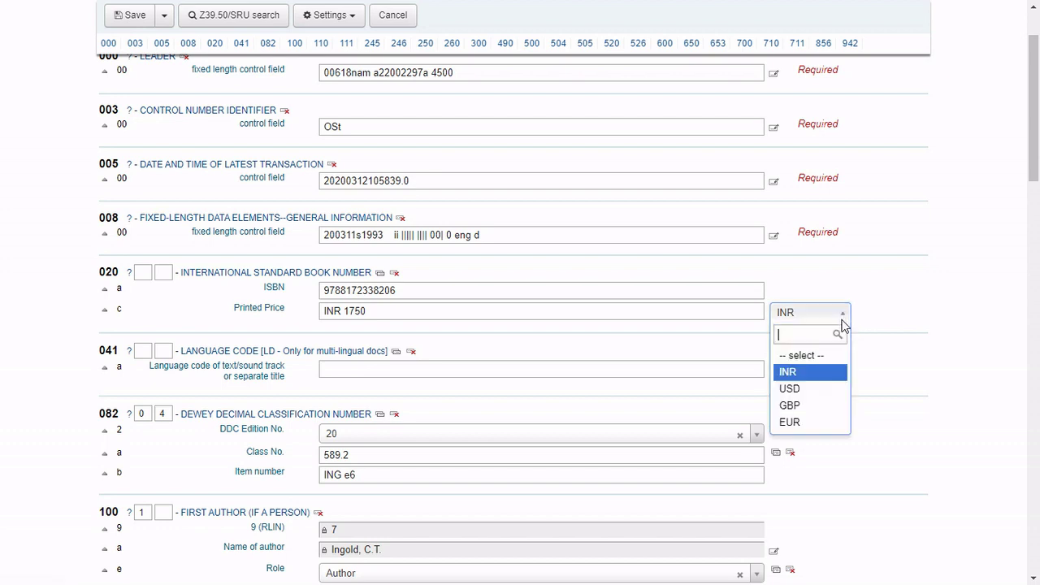
pyautogui.click(814, 389)
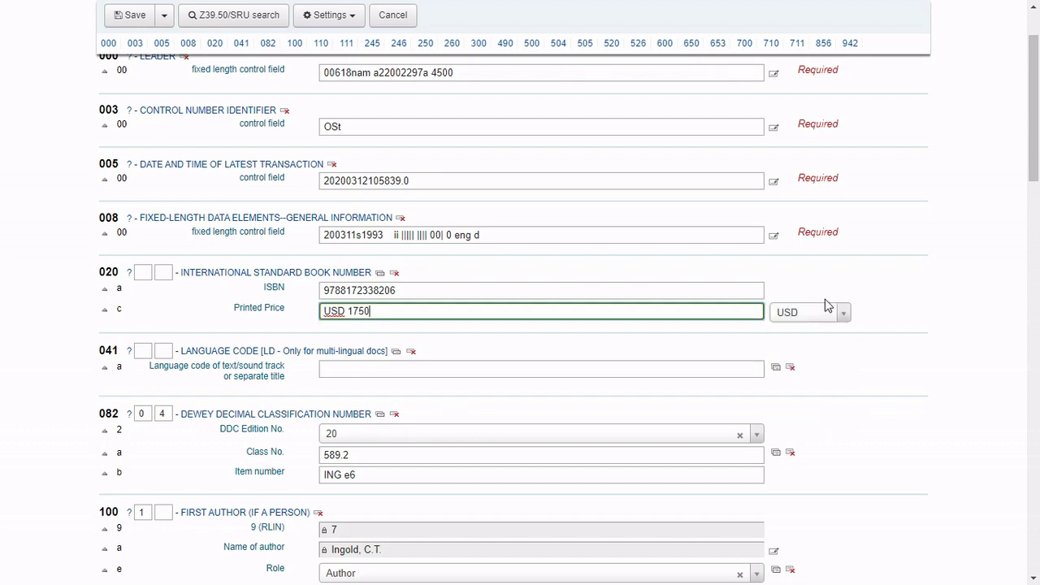
pyautogui.click(843, 316)
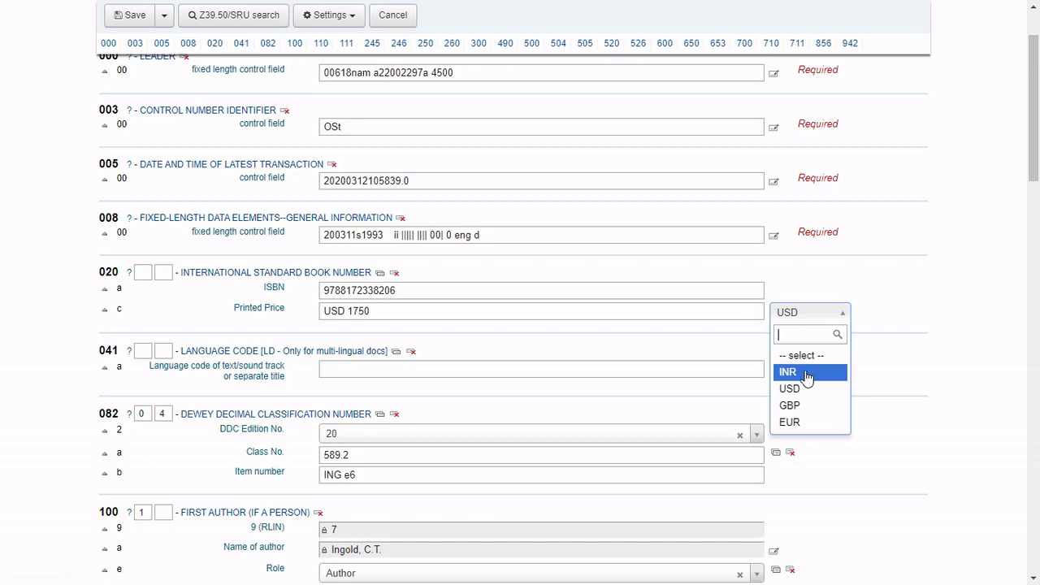
pyautogui.click(806, 372)
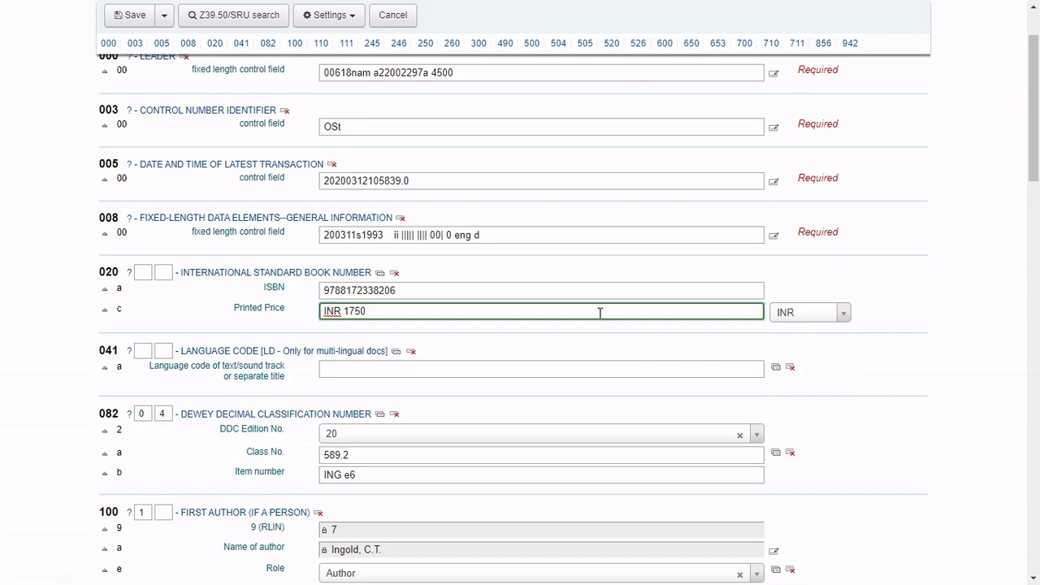